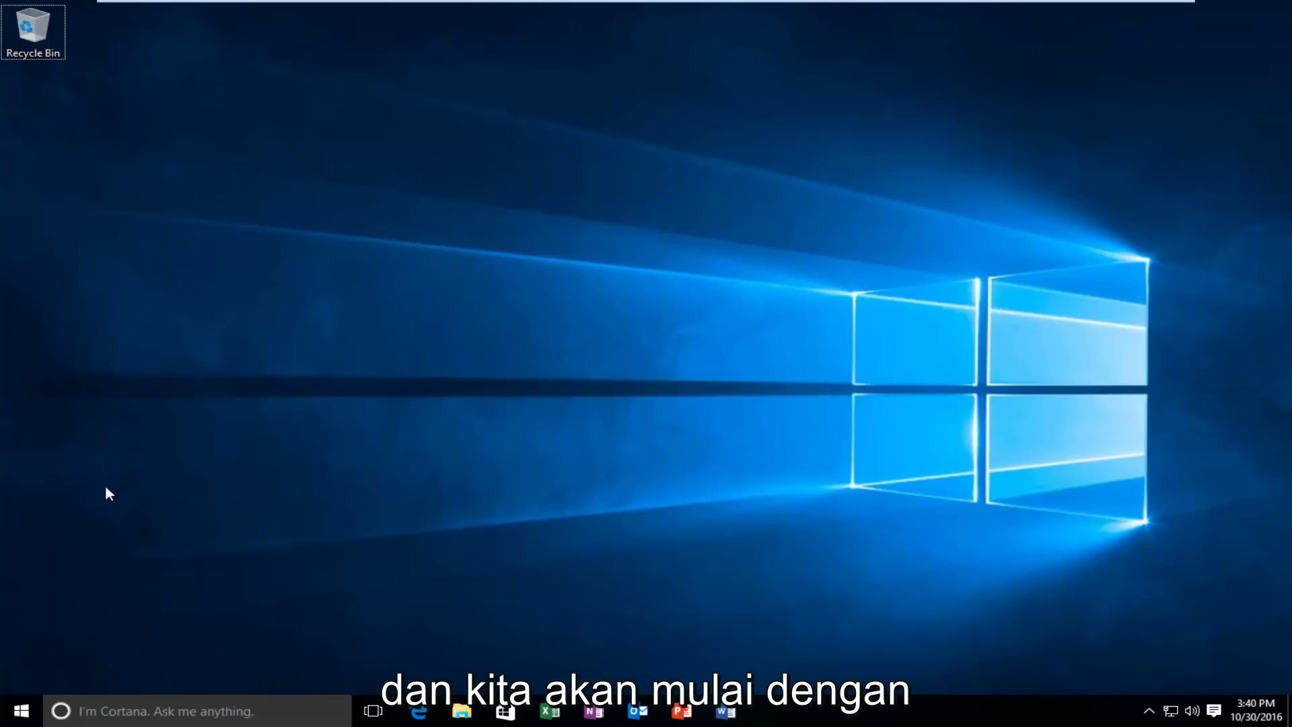
Launch Command Prompt (Admin) from the Start context menu and approve the UAC prompt
right_click(14, 713)
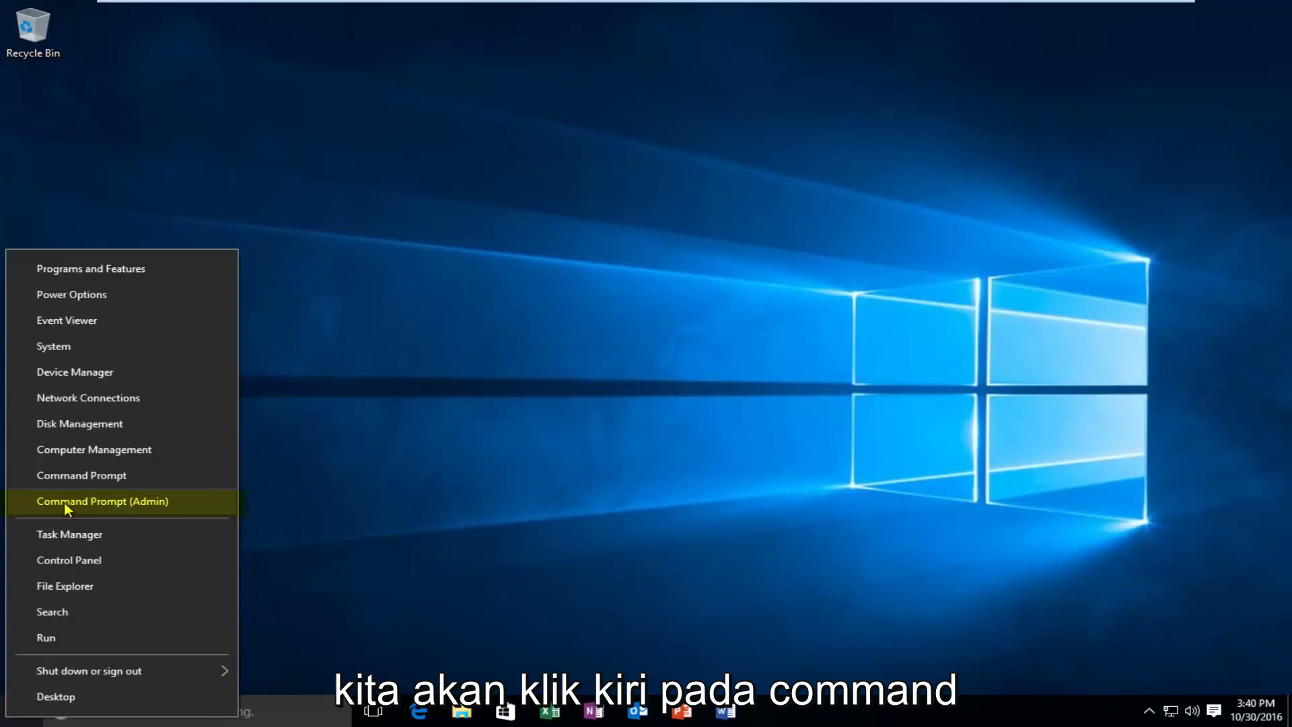
click(119, 505)
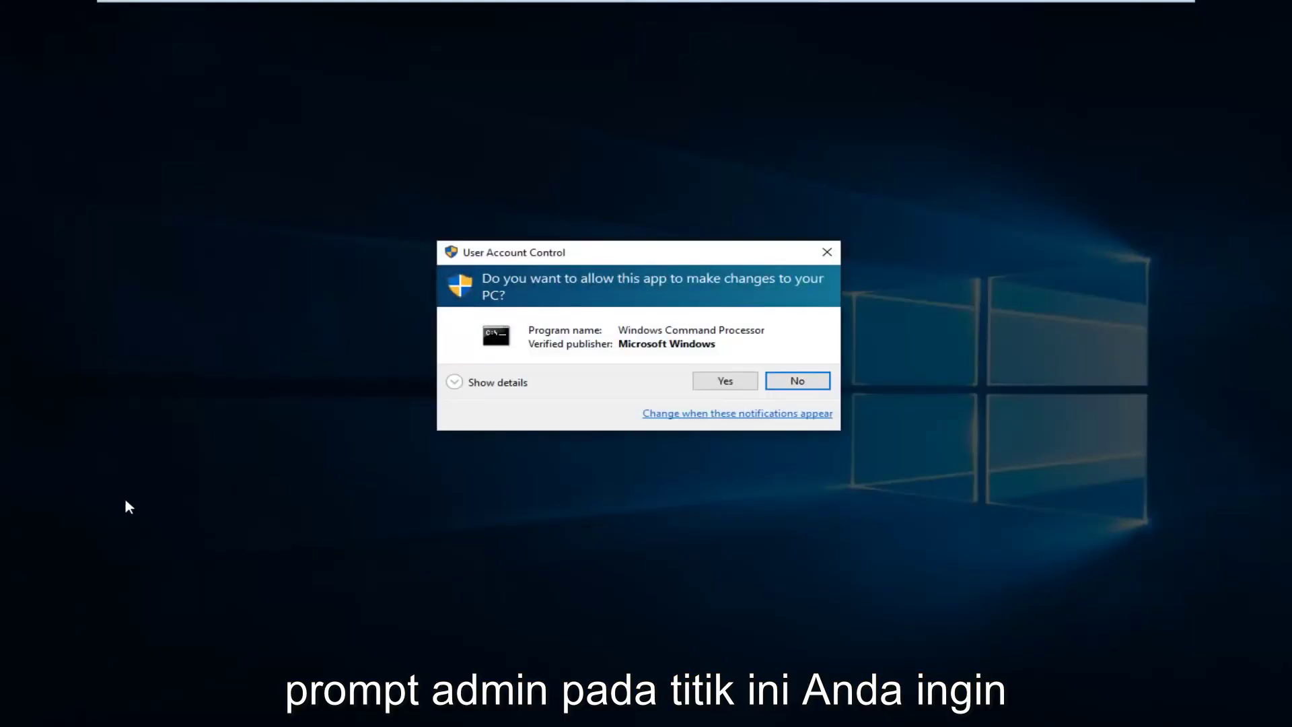
click(723, 381)
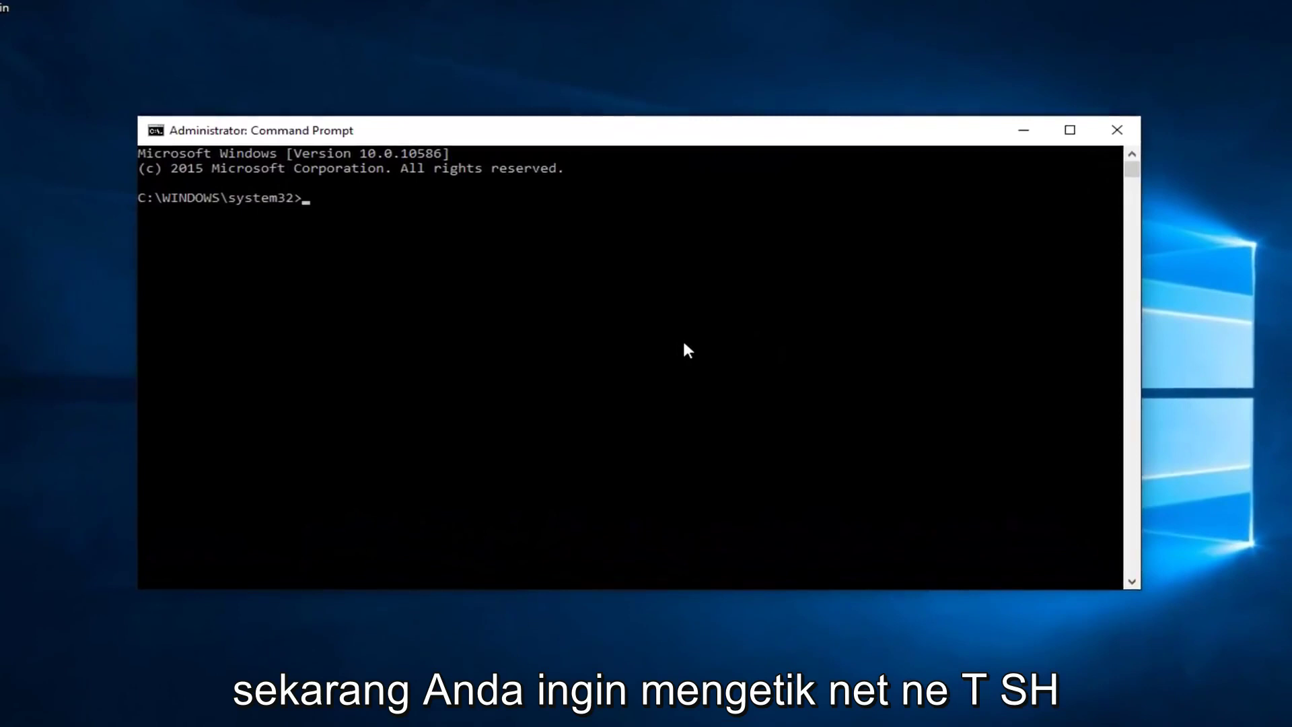
text(ne)
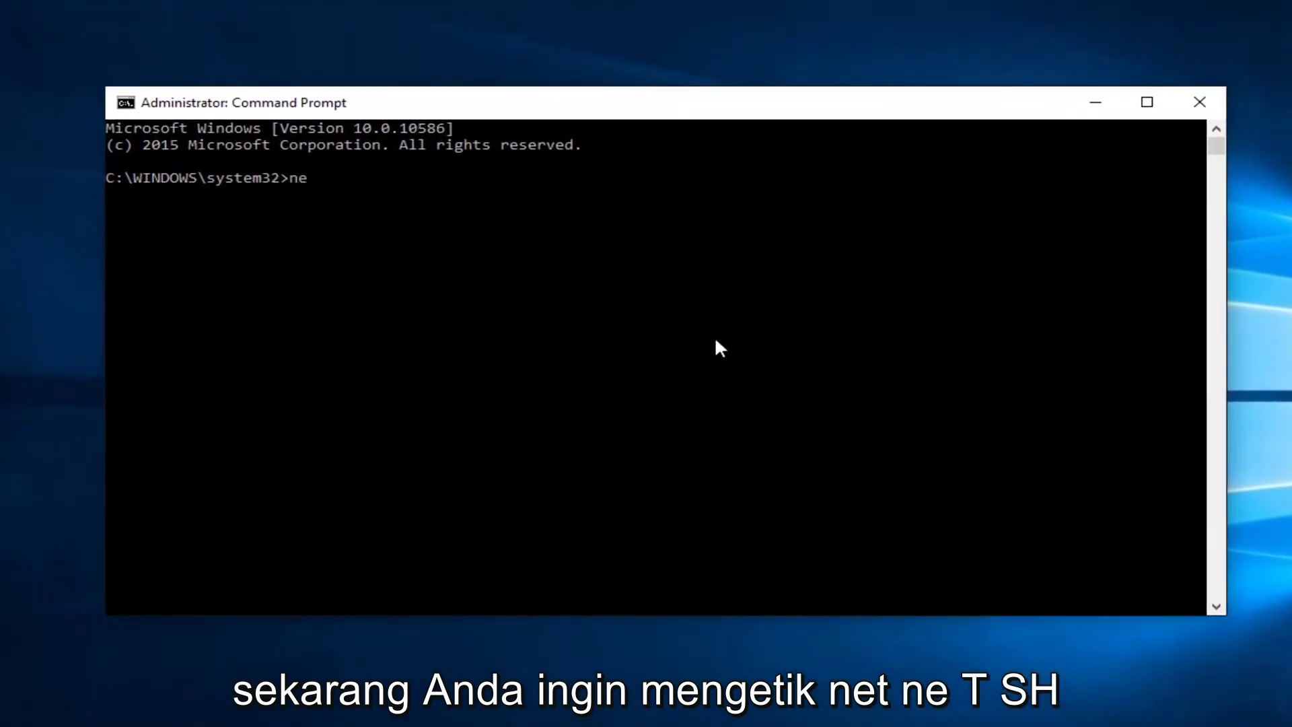
text(t)
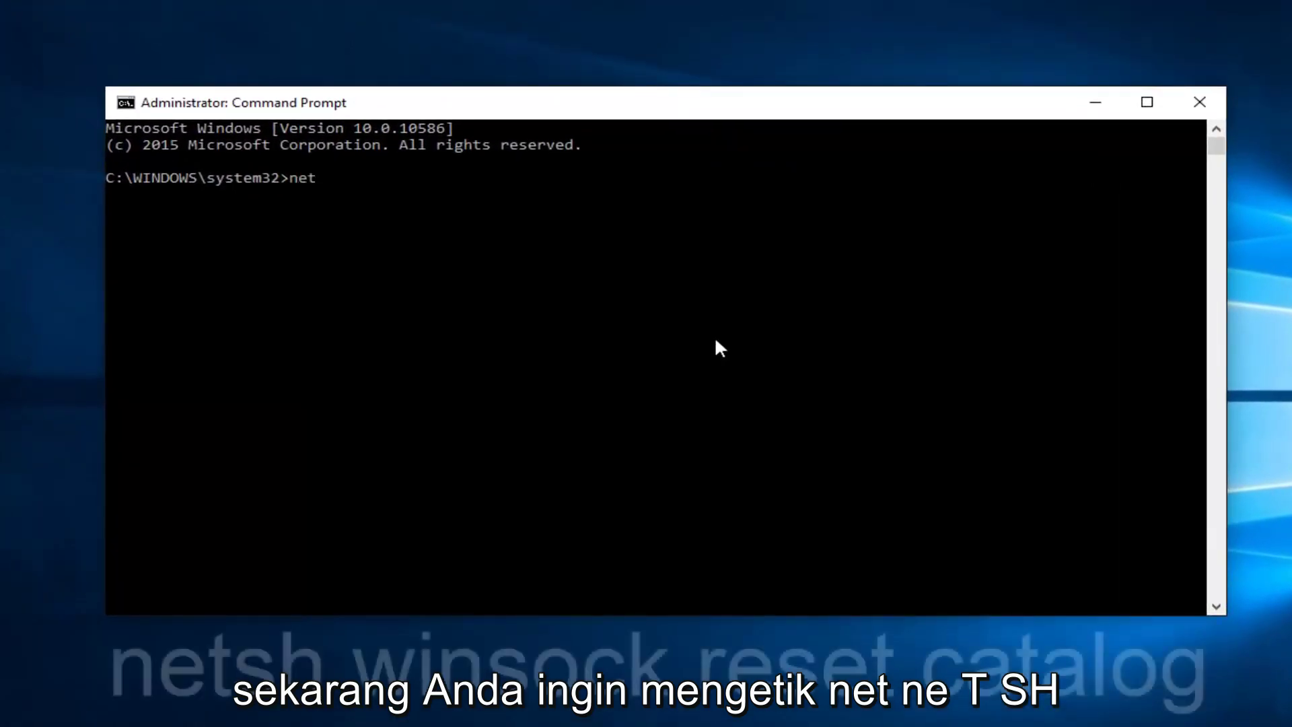
text(sh)
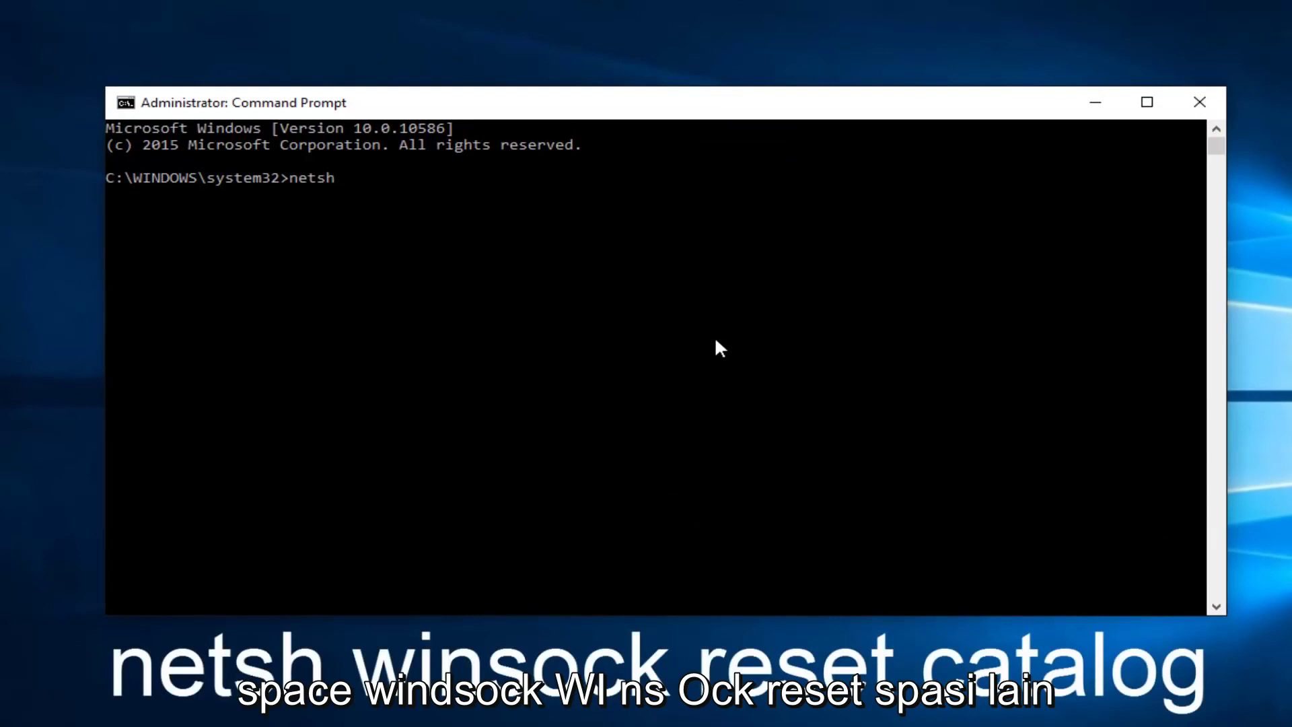
text( winso)
text(ck )
text(reset )
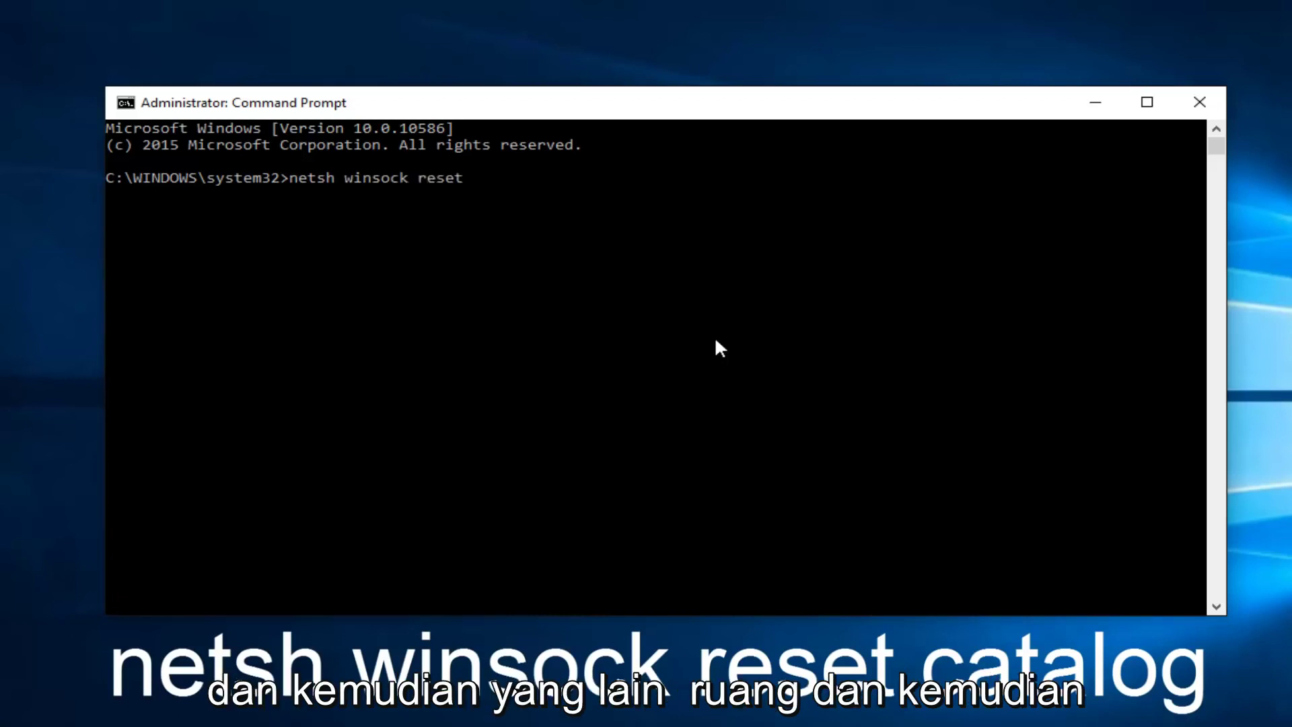
text(ca)
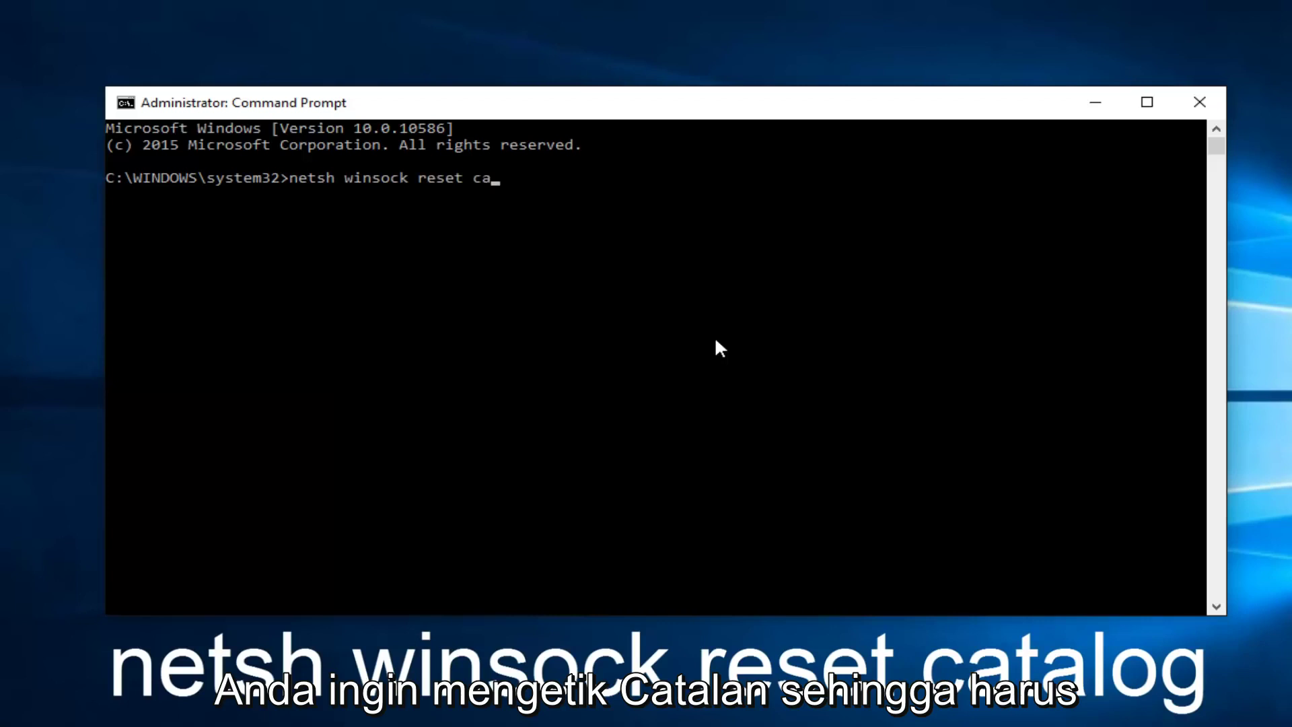
text(talog)
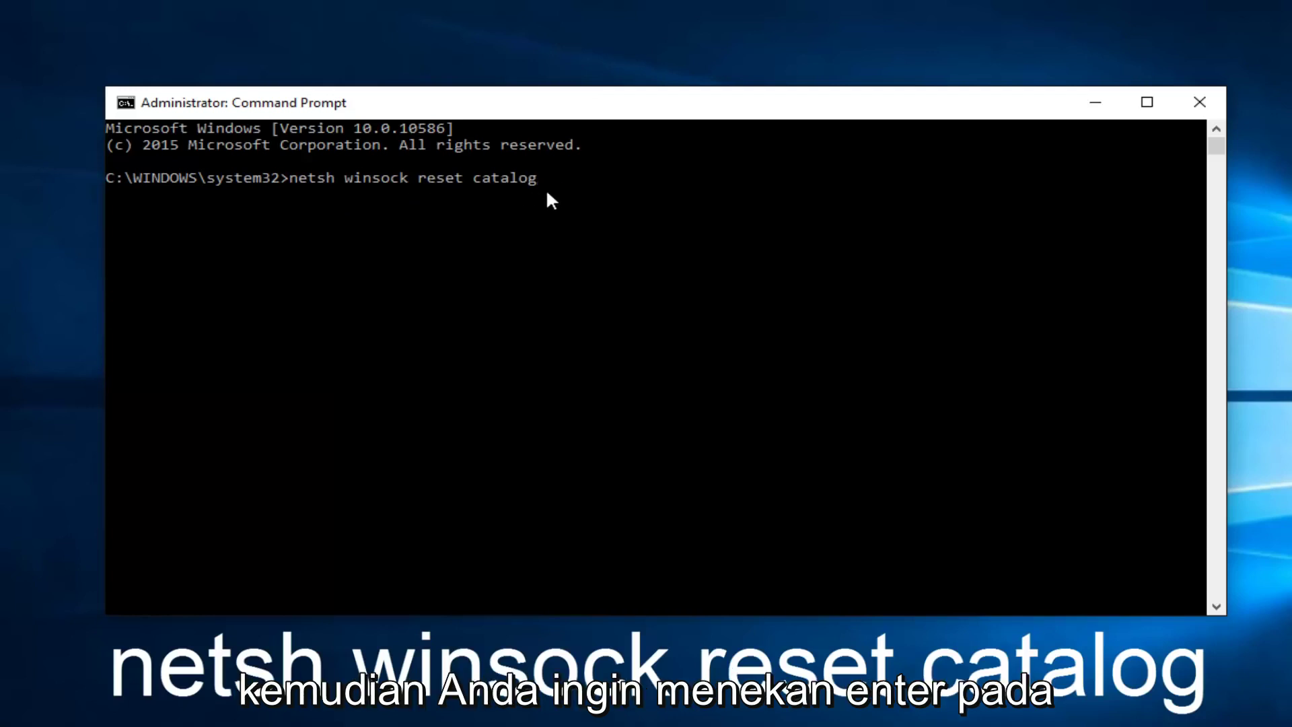
Run 'netsh winsock reset catalog' to reset the Winsock catalog
key(Return)
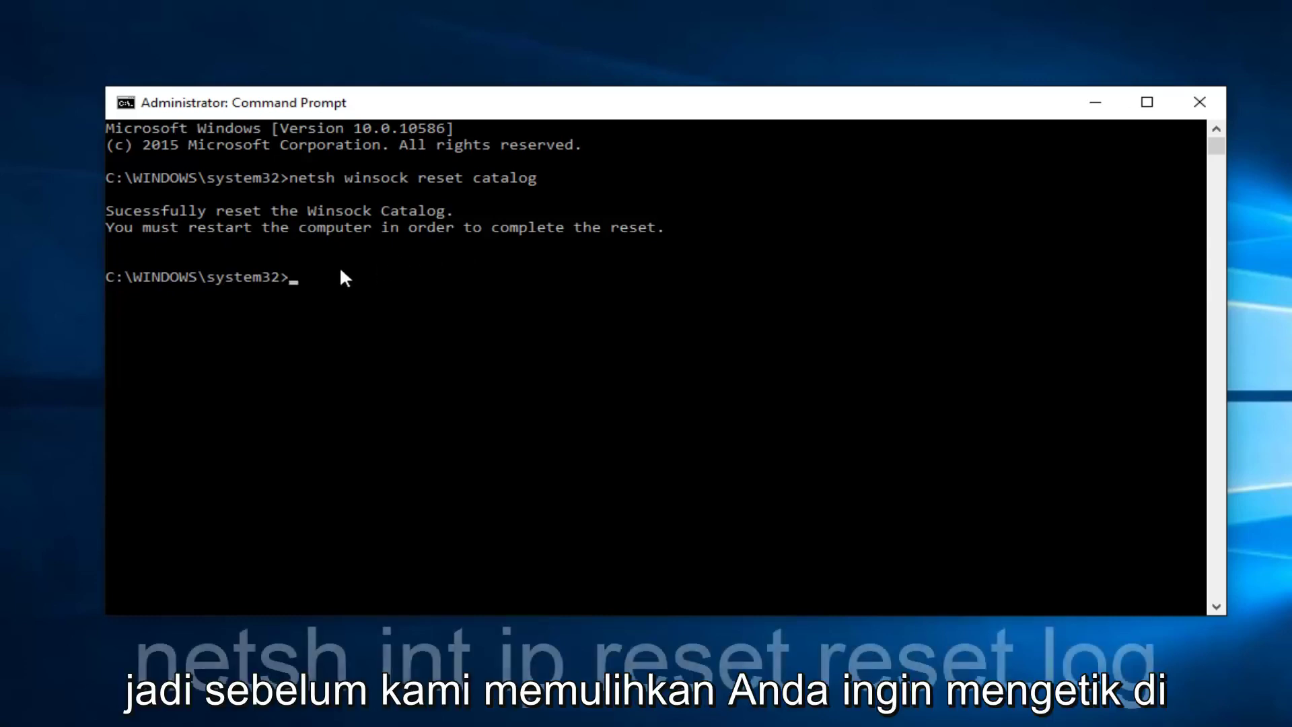
text(ne)
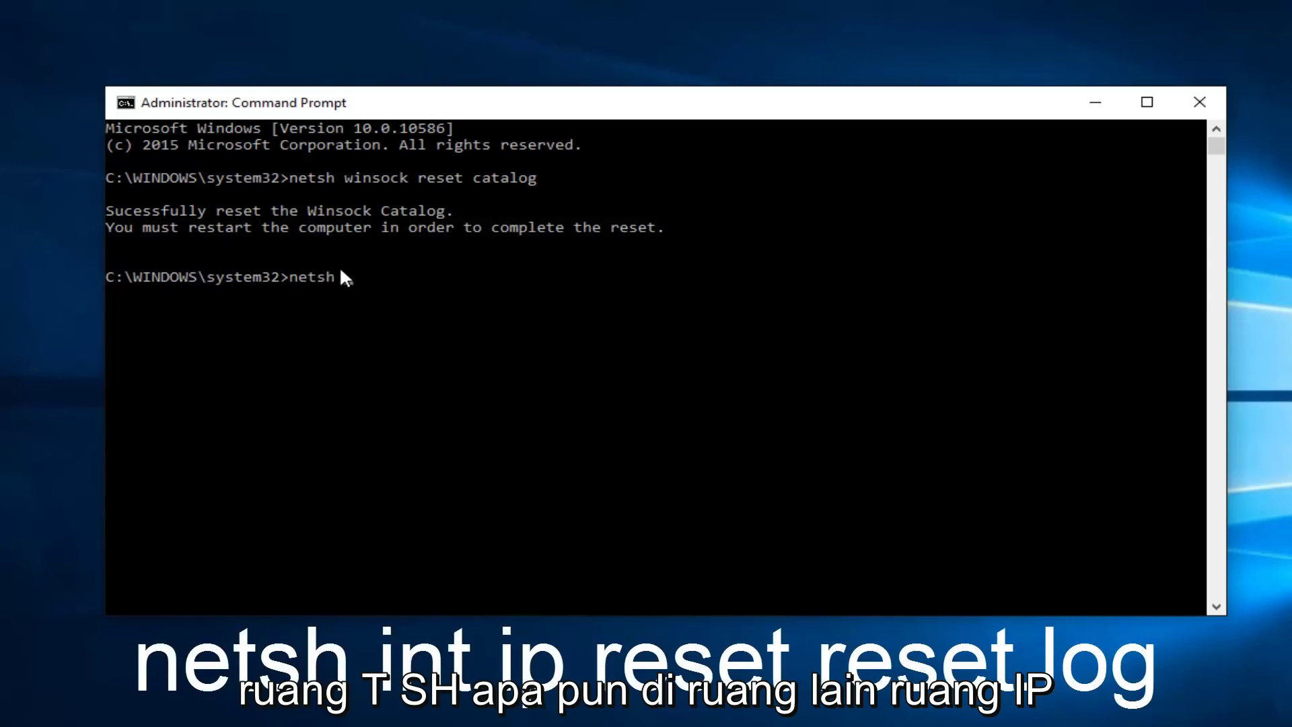
text(tsh )
text(int i)
text(p)
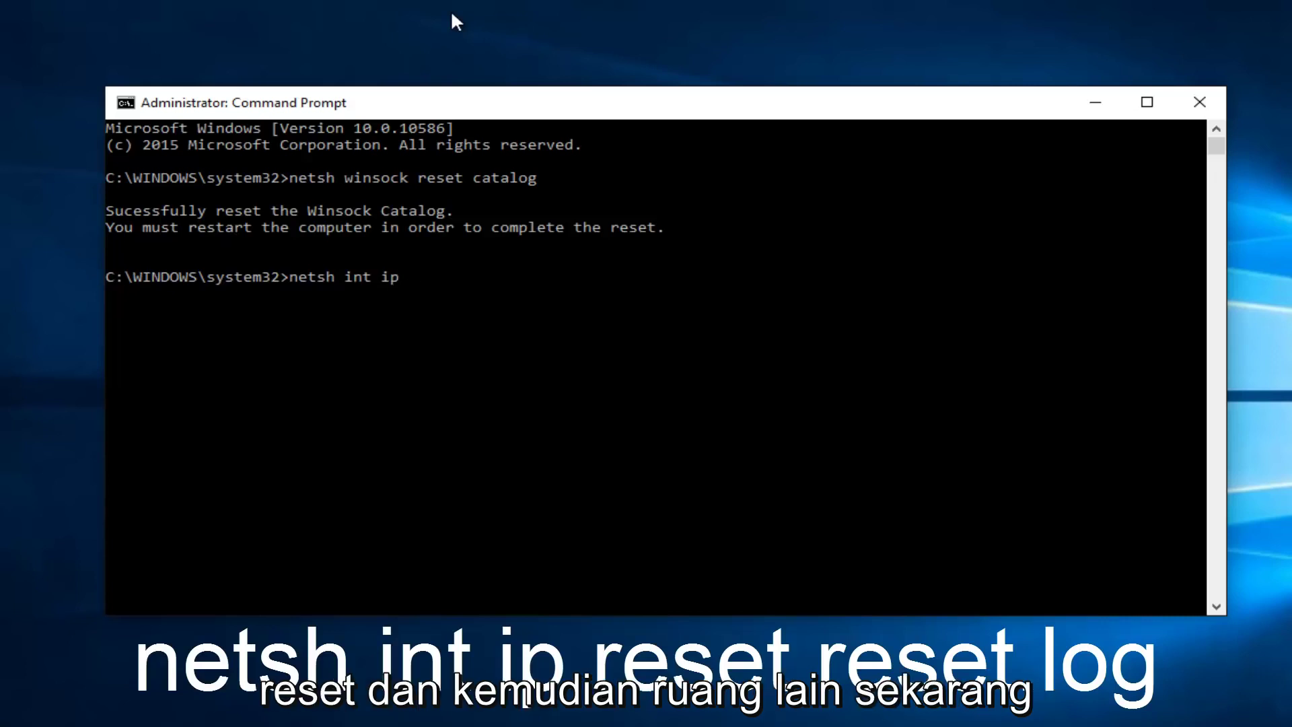
text( reset )
text(re)
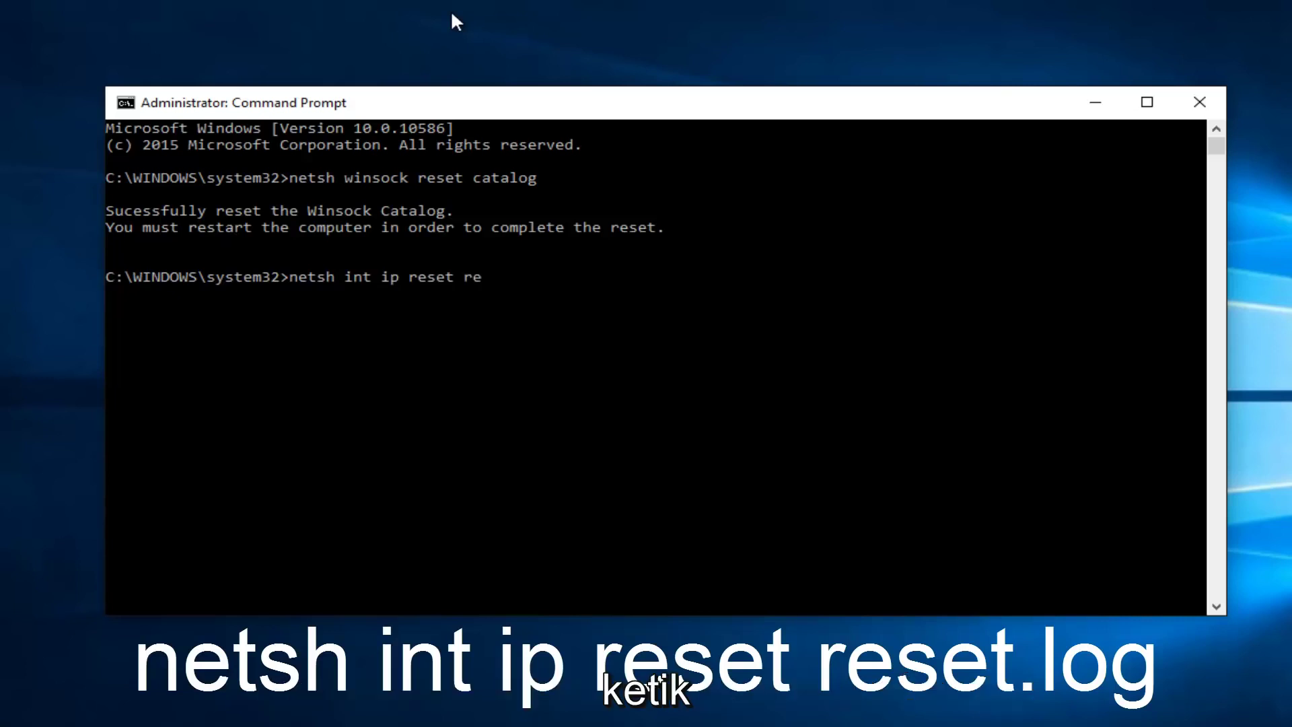
text(set.)
text(log)
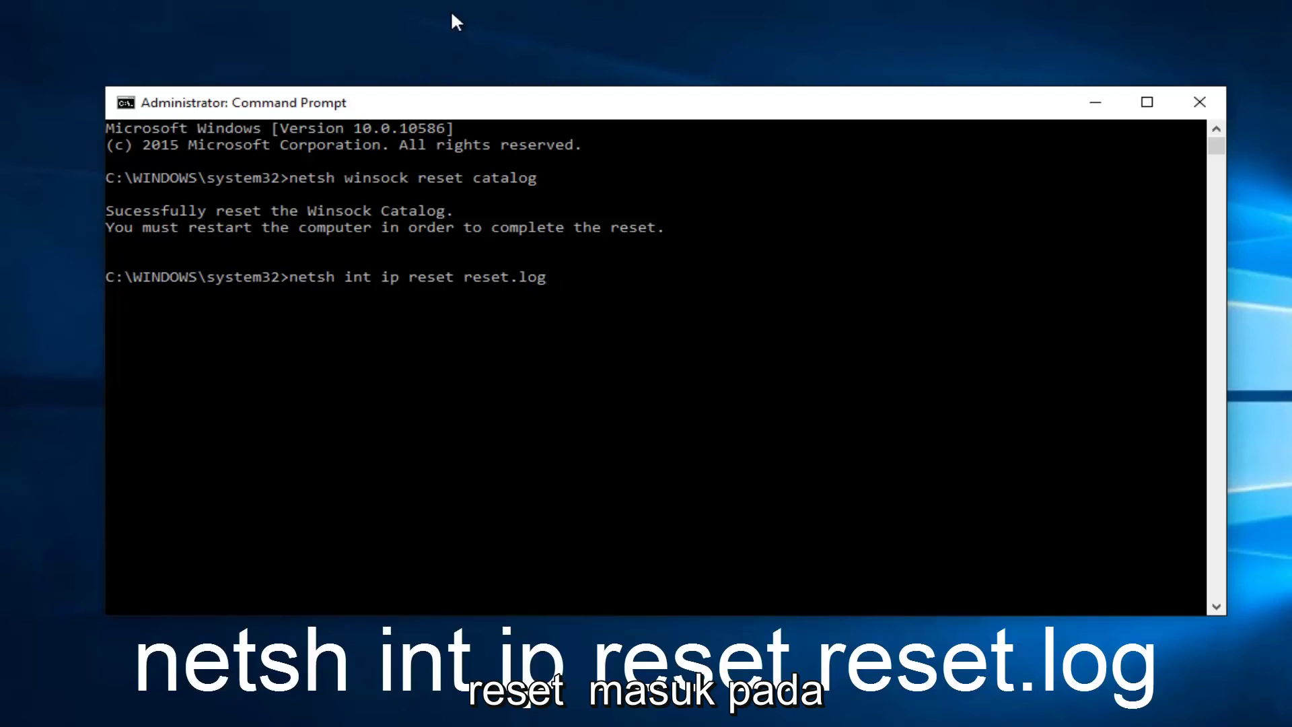
Run 'netsh int ip reset reset.log' to reset TCP/IP, logging to reset.log
key(Return)
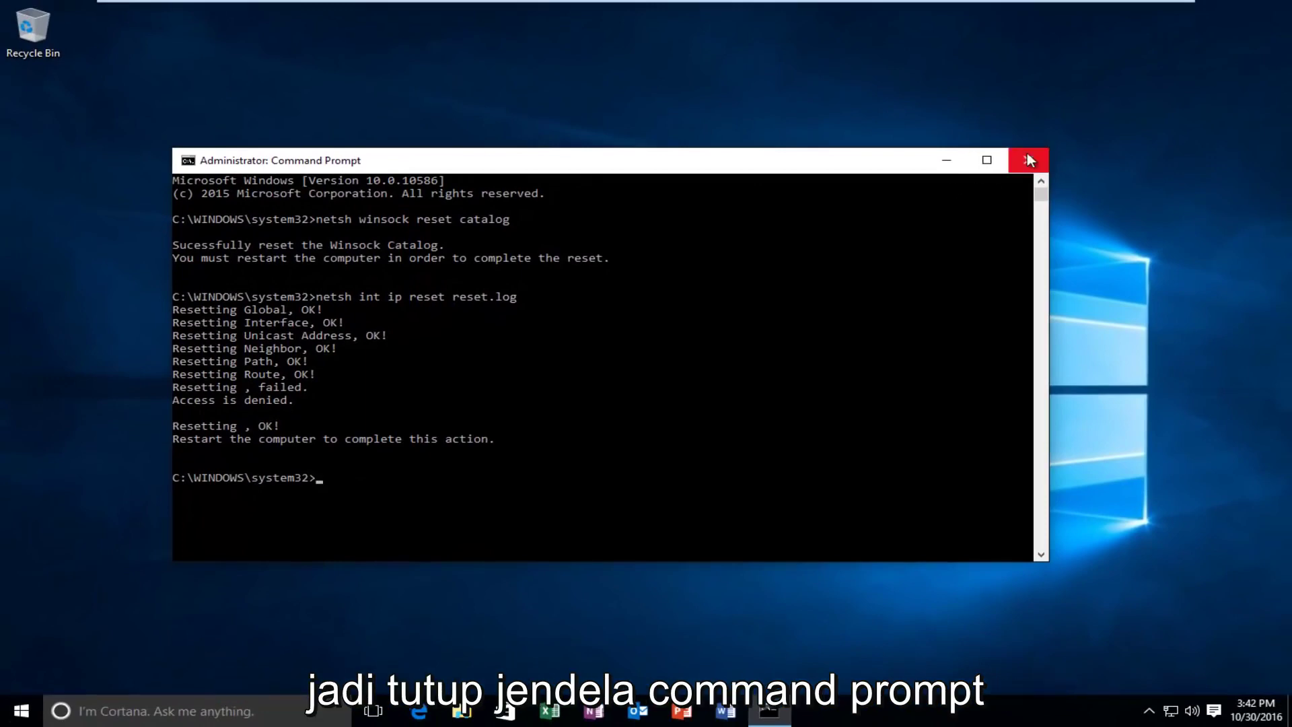
Close Command Prompt and choose Restart from the Start menu's Power options
click(1029, 160)
click(21, 711)
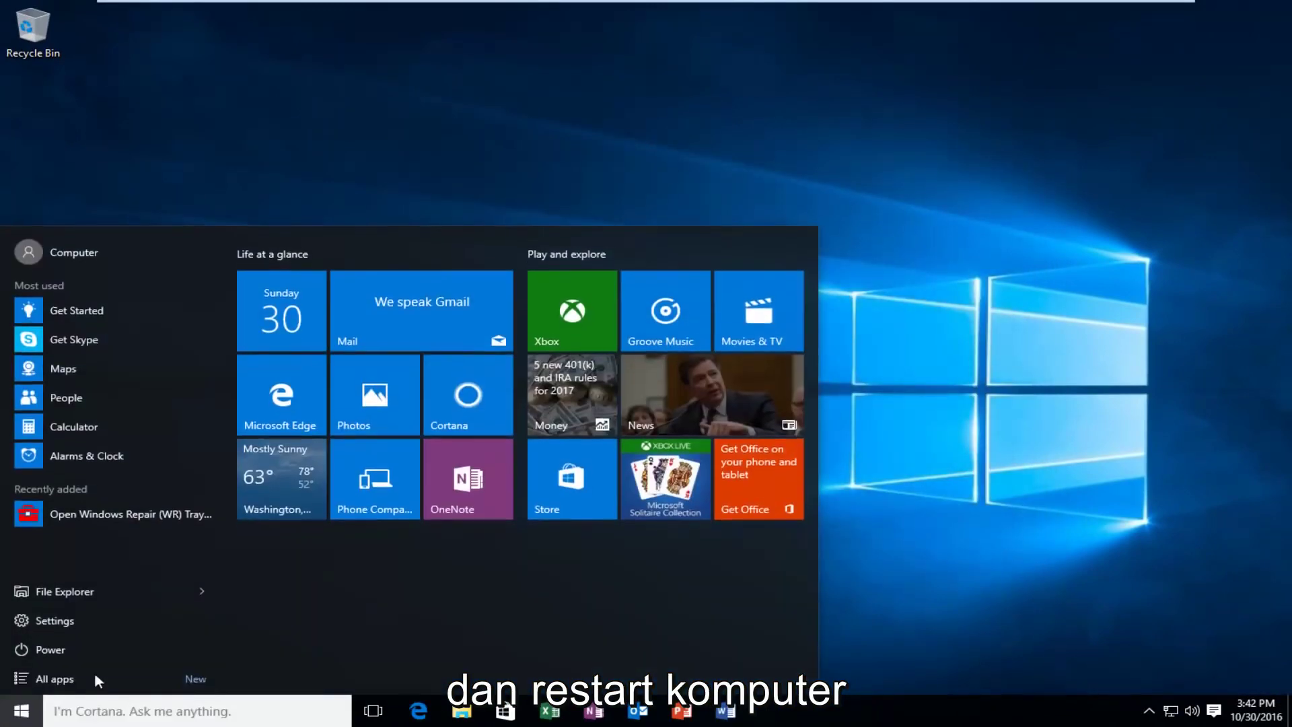
click(51, 650)
click(52, 602)
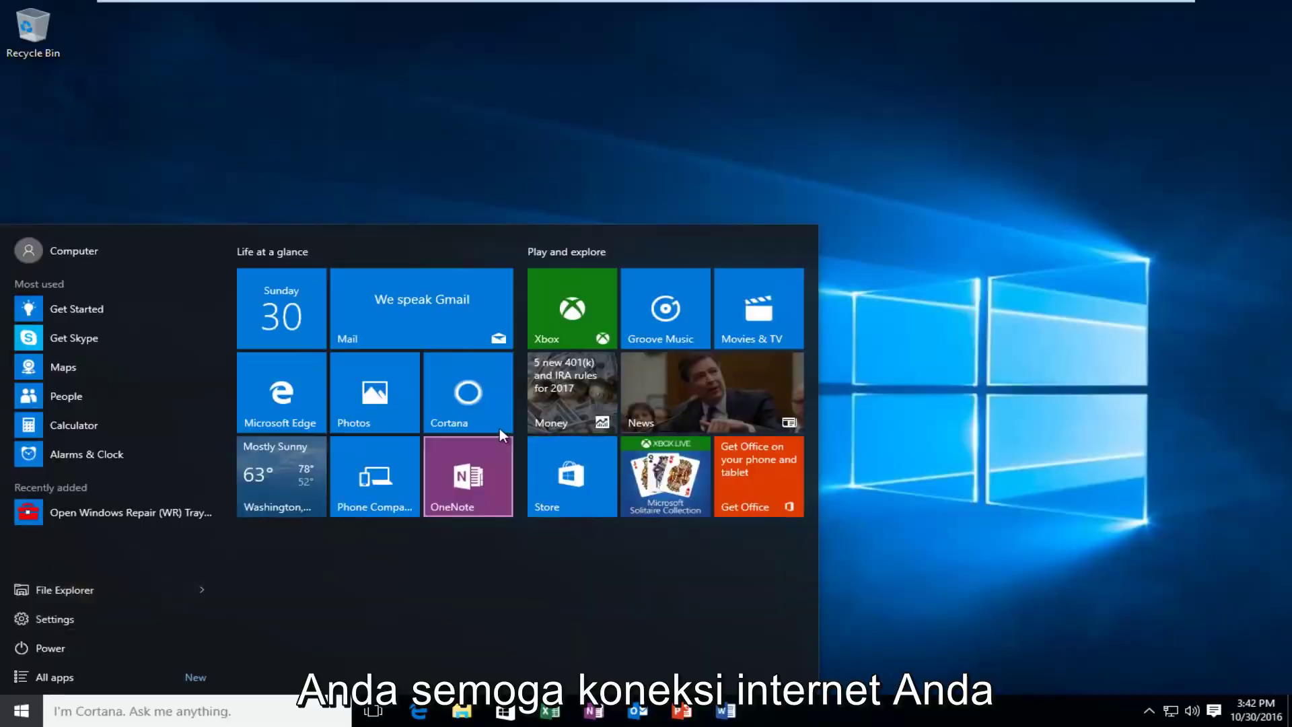